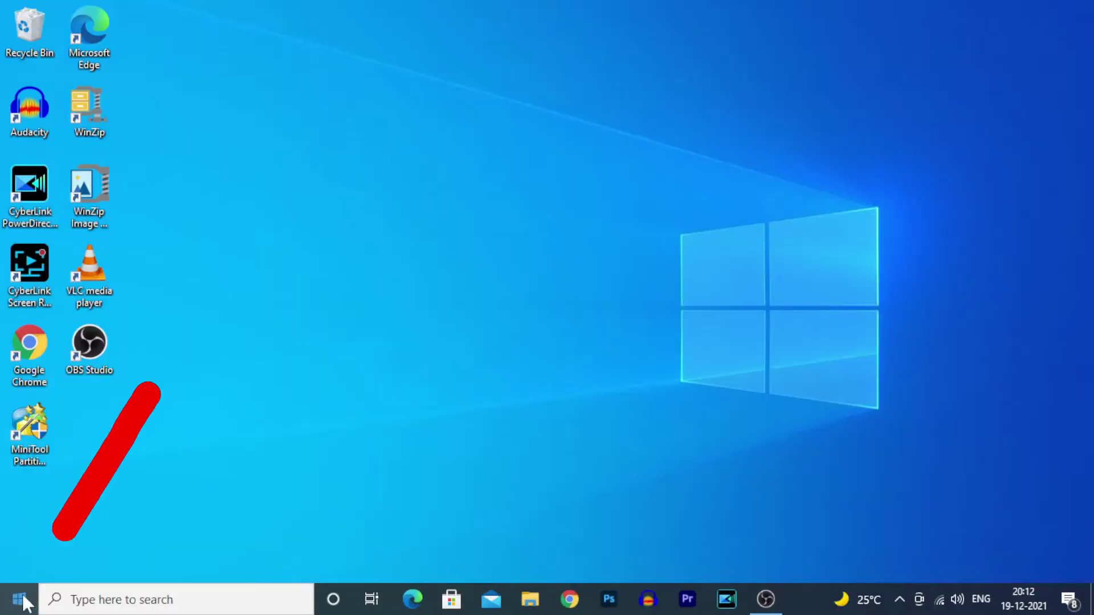
Open Microsoft Store from taskbar search and install iTunes, skipping the sign-in prompt
{"action": "left_click", "coordinate": [19, 600]}
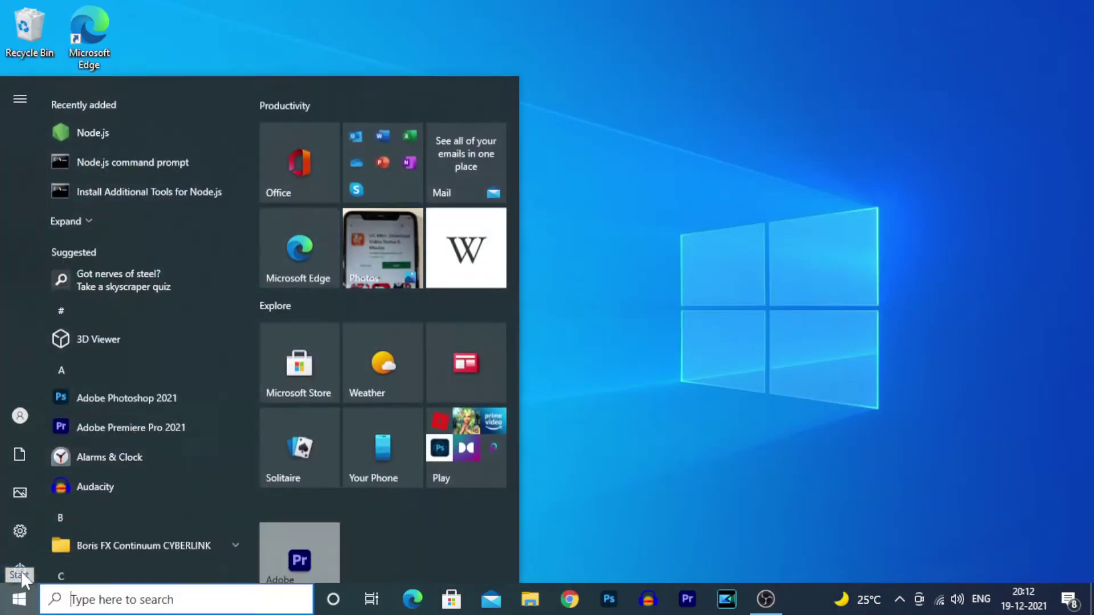
{"action": "left_click", "coordinate": [106, 599]}
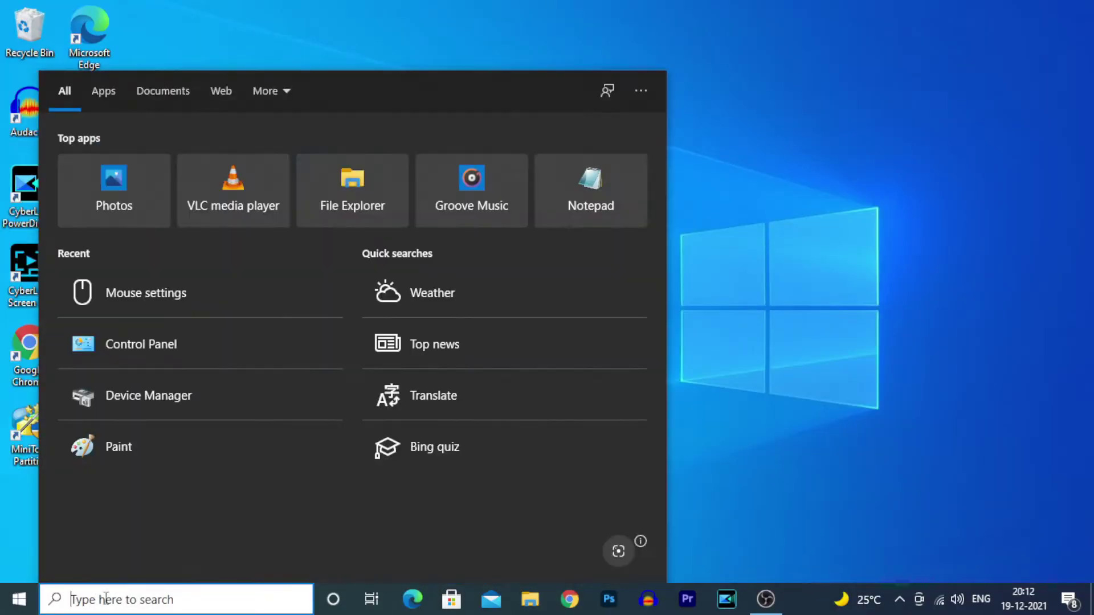
{"action": "type", "text": "micro"}
{"action": "left_click", "coordinate": [389, 291]}
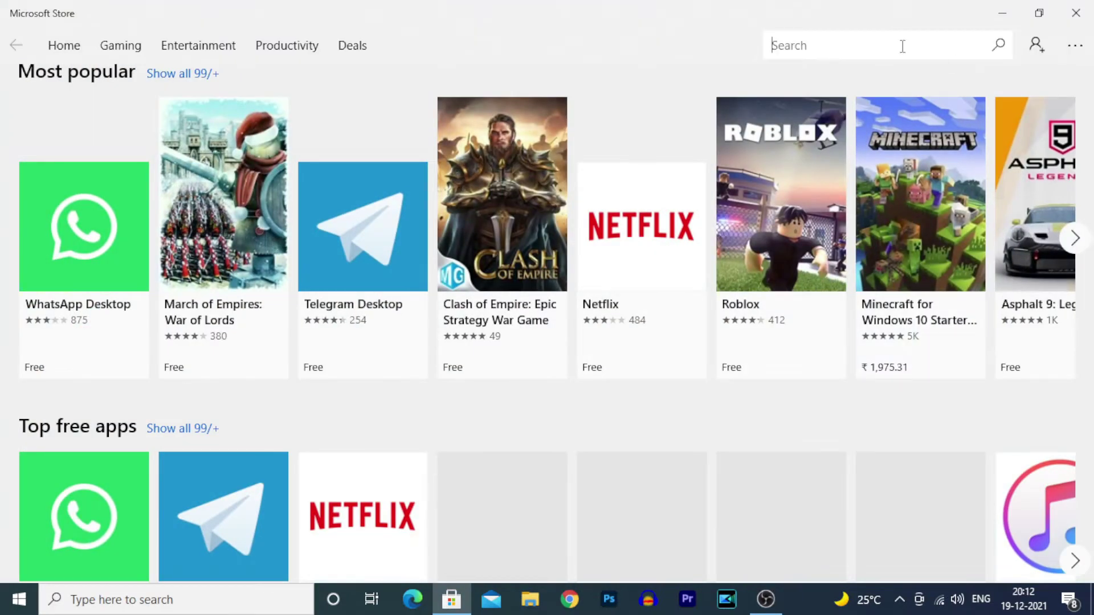
{"action": "type", "text": "itunes"}
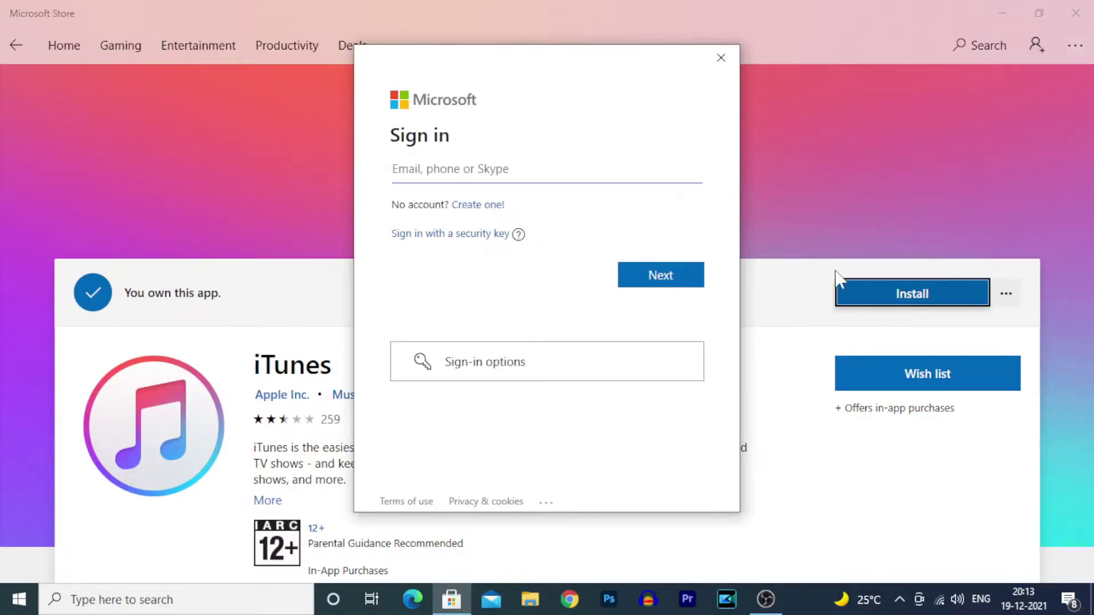
{"action": "key", "text": "Escape"}
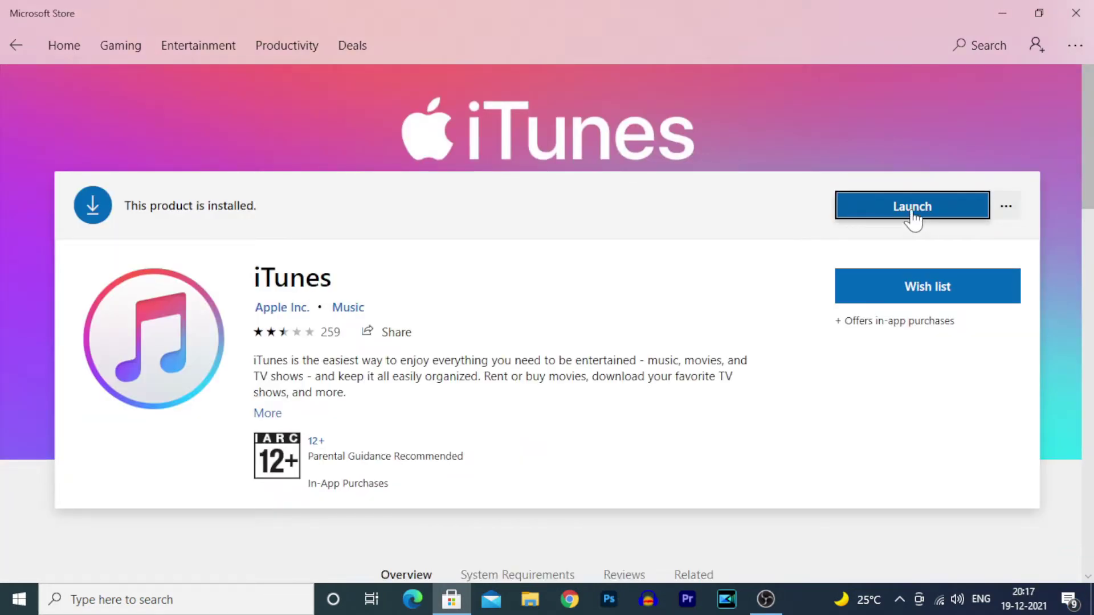
{"action": "scroll", "coordinate": [769, 341], "scroll_direction": "down", "scroll_amount": 15}
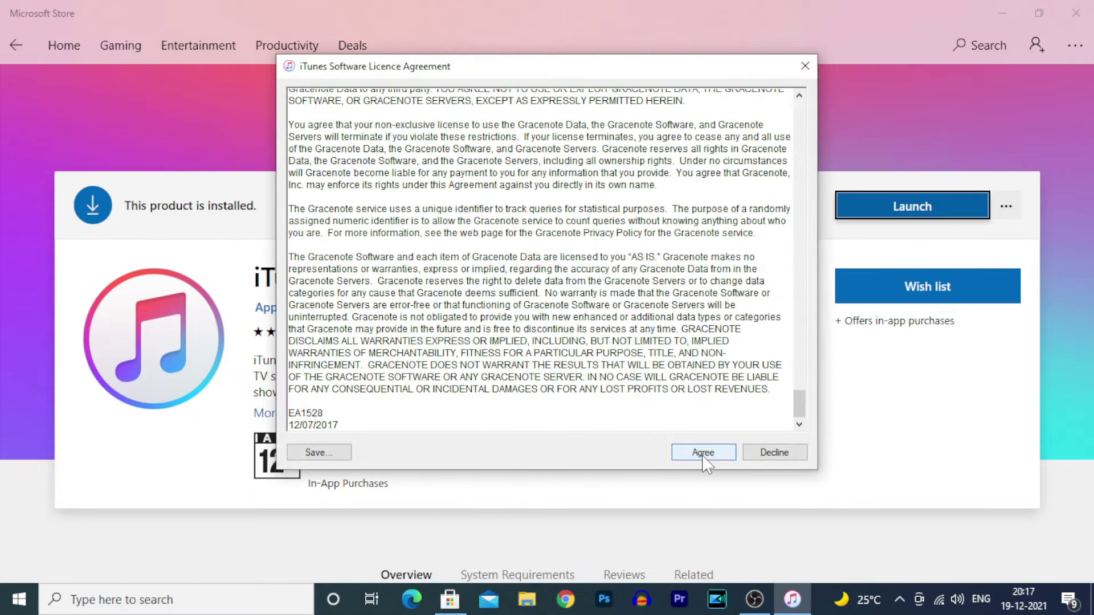
Accept the iTunes licence, maximize the window, and agree on the Welcome screen
{"action": "left_click", "coordinate": [703, 452]}
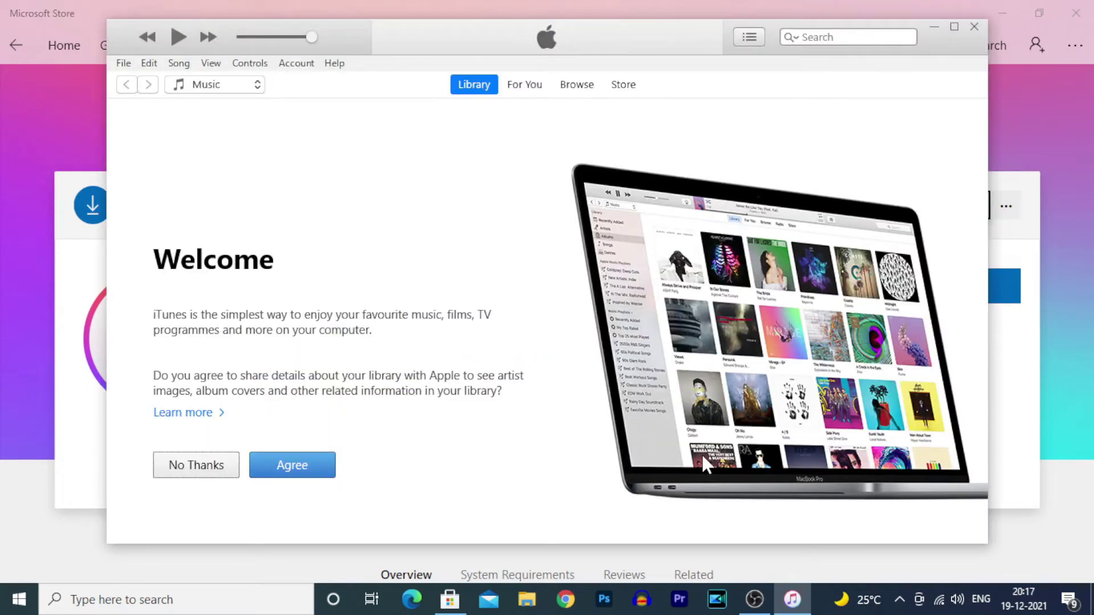
{"action": "left_click", "coordinate": [956, 27]}
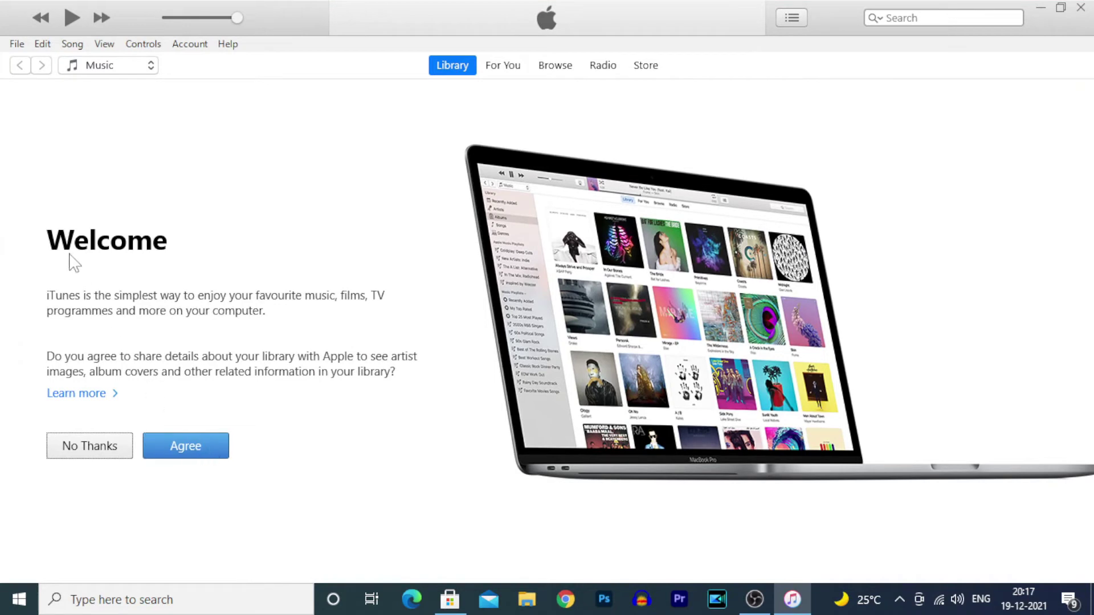
{"action": "left_click", "coordinate": [186, 446]}
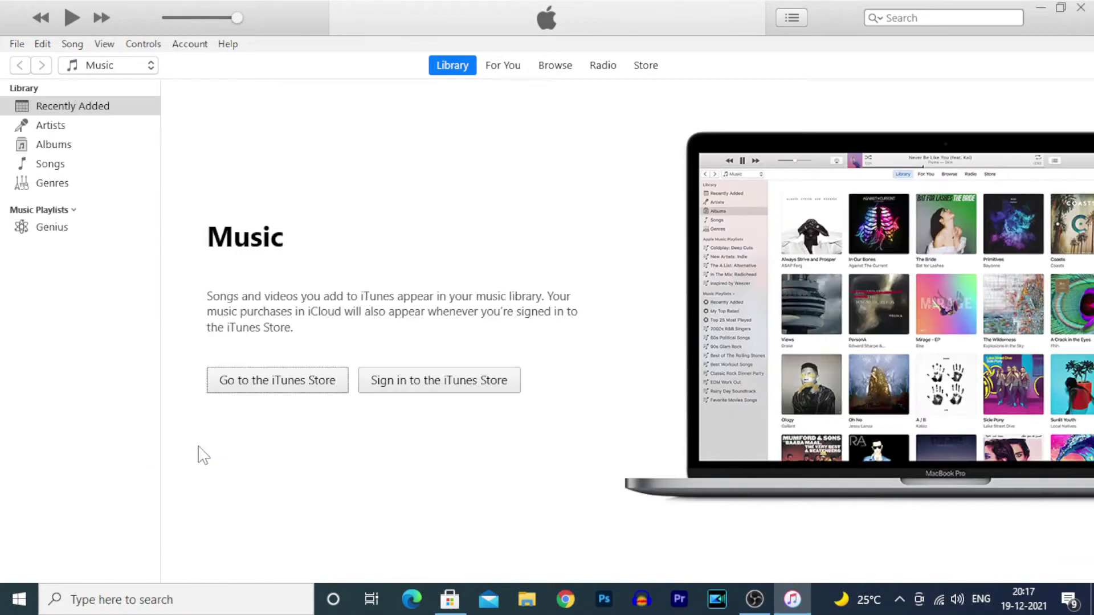
Close iTunes and eject the Realtek USB device via Safely Remove Hardware
{"action": "left_click", "coordinate": [1082, 9]}
{"action": "right_click", "coordinate": [615, 220]}
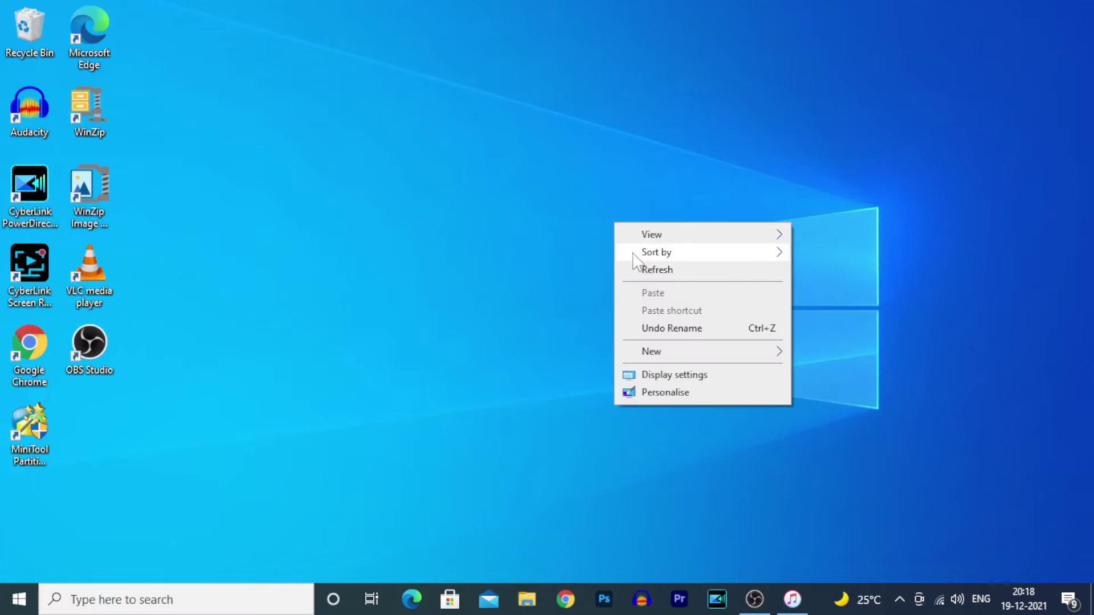
{"action": "left_click", "coordinate": [732, 491]}
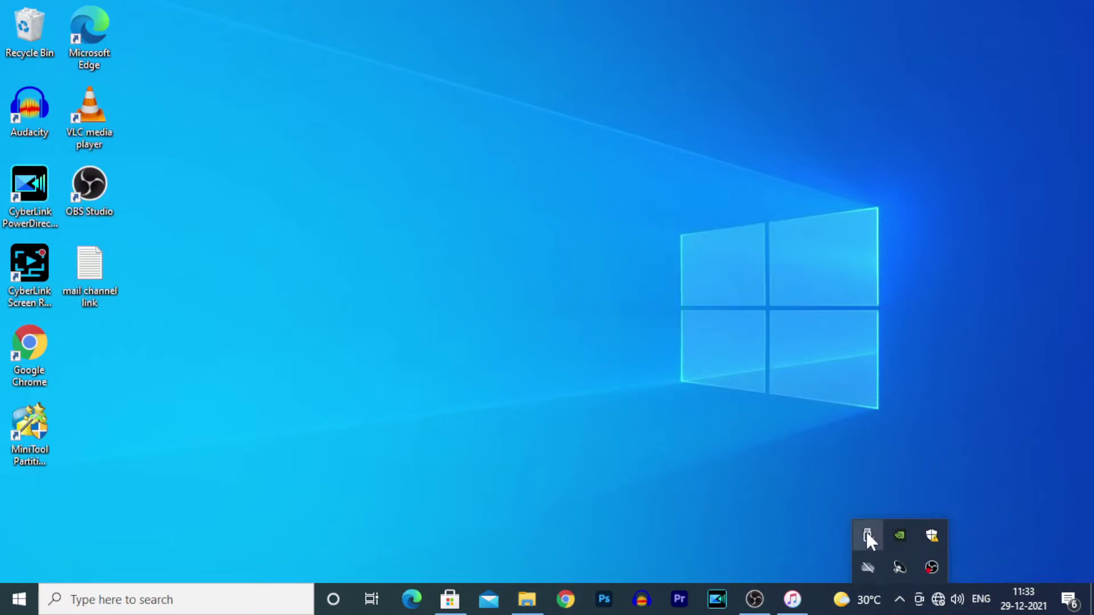
{"action": "left_click", "coordinate": [867, 538]}
{"action": "left_click", "coordinate": [940, 518]}
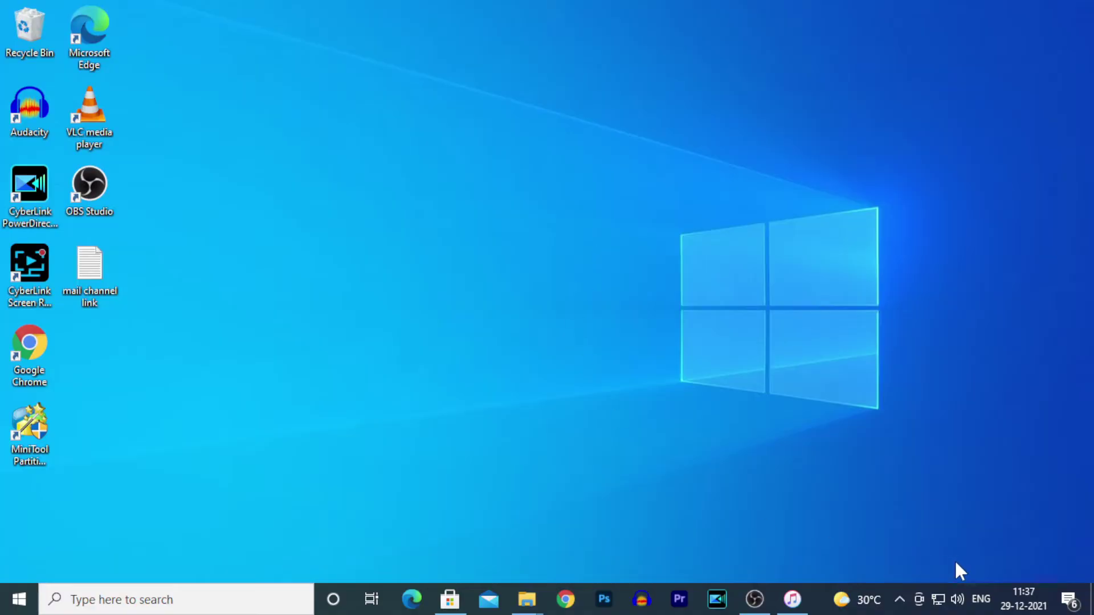
Check the network connections, then open YouTube and play the Squid Game Paavangal video
{"action": "left_click", "coordinate": [939, 600]}
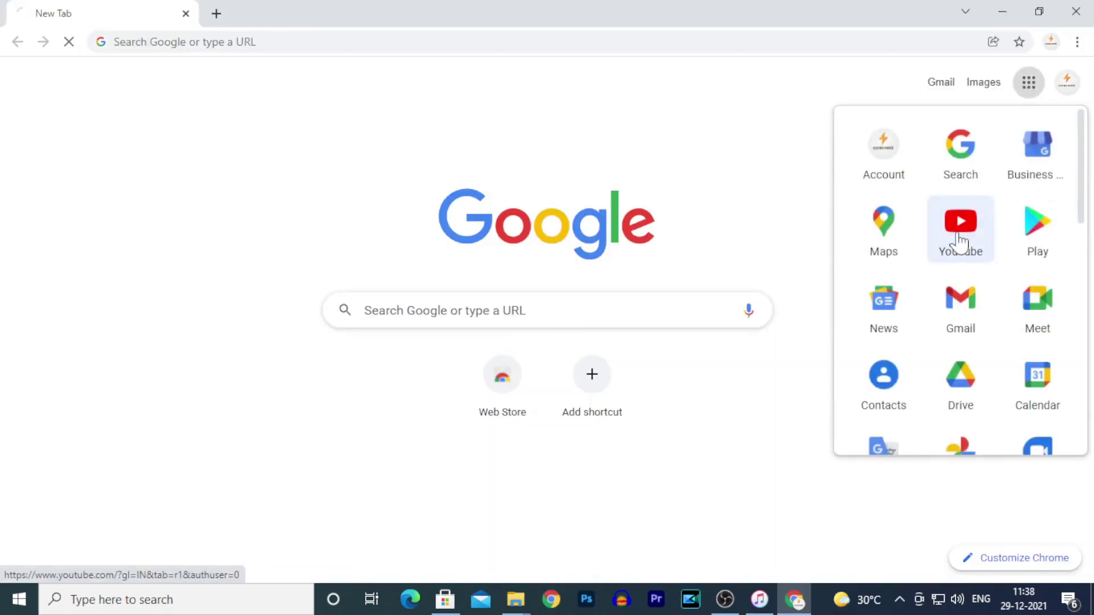
{"action": "left_click", "coordinate": [960, 244]}
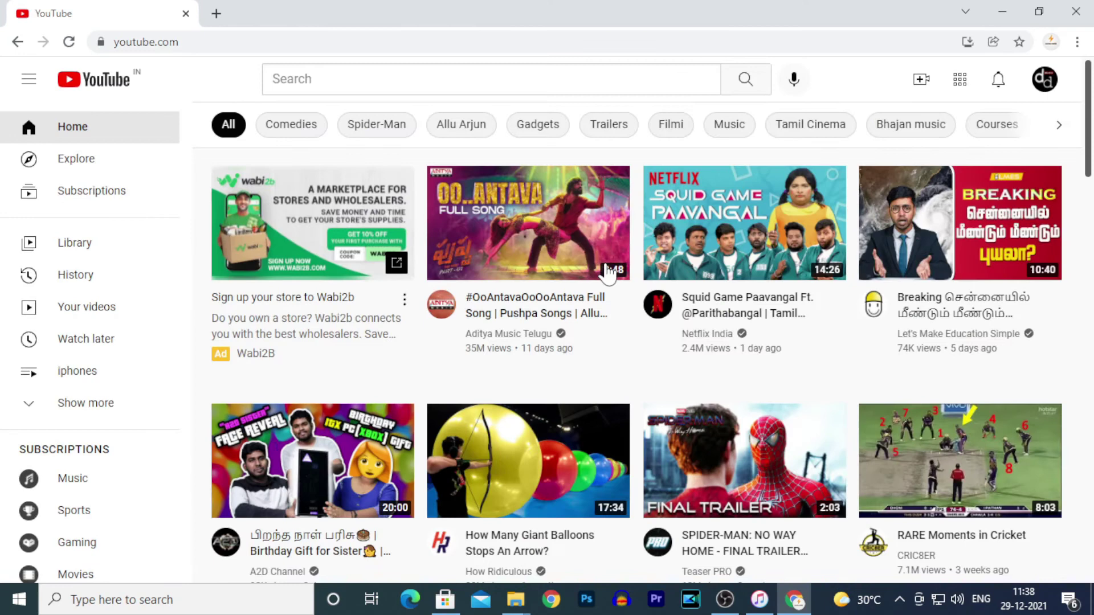
{"action": "left_click", "coordinate": [744, 222]}
Skip the video ahead to about 11:53 on the progress bar
{"action": "left_click", "coordinate": [370, 469]}
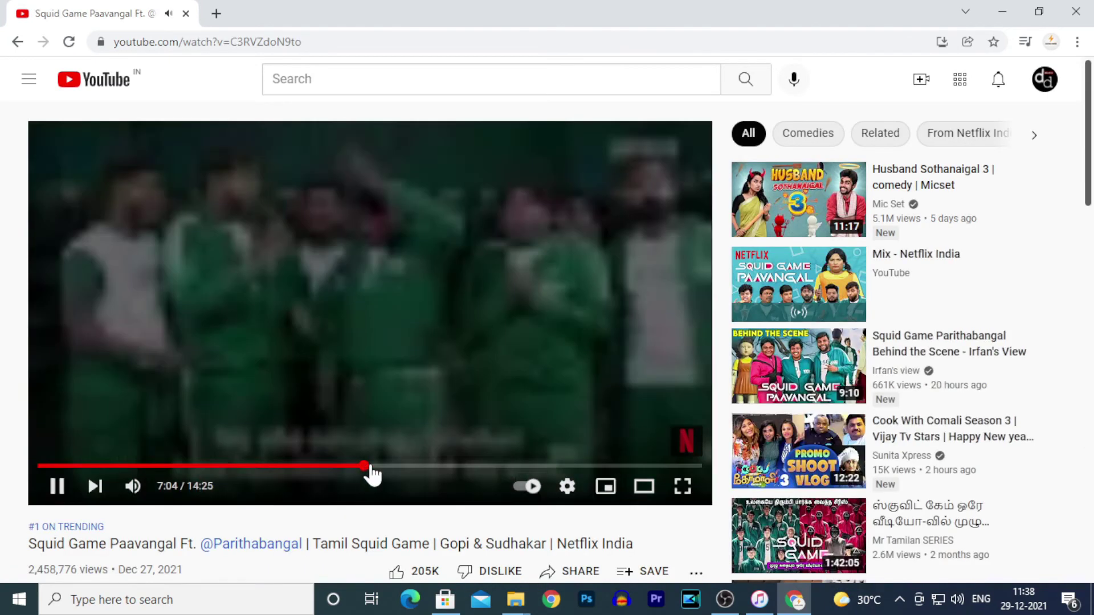
{"action": "left_click", "coordinate": [484, 469]}
{"action": "left_click", "coordinate": [586, 468]}
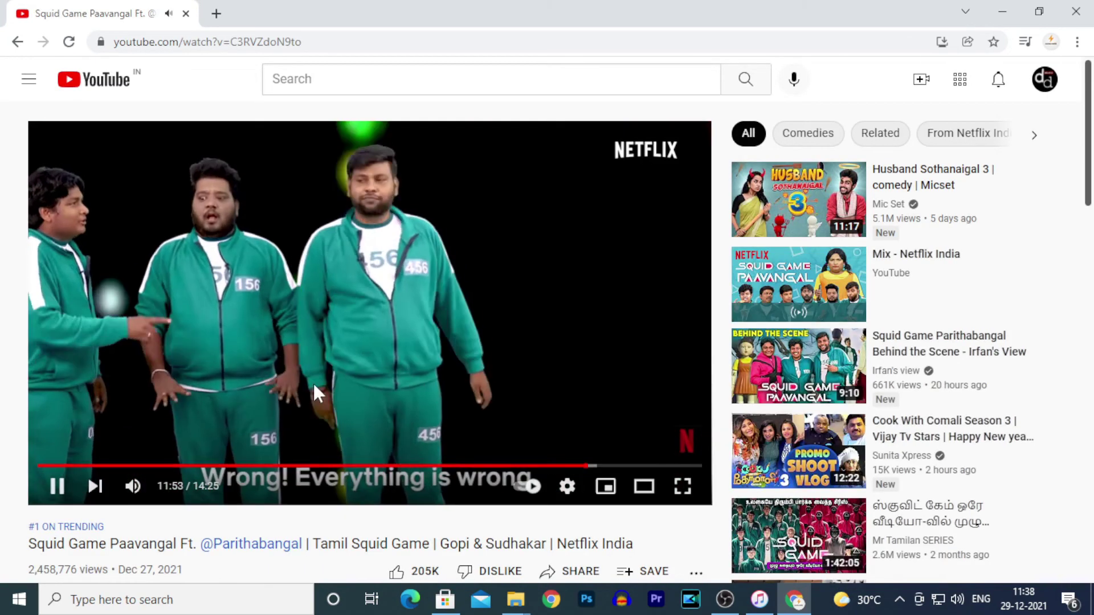